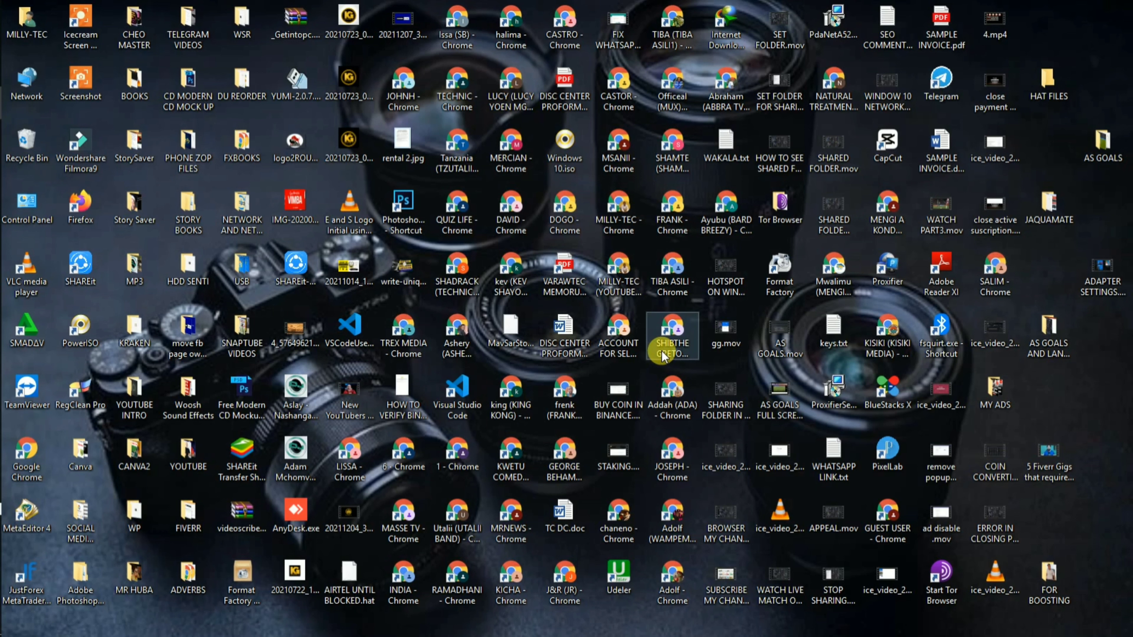
Step: Try to quick-format USB drive E: as FAT32 with a 4096-byte allocation unit size
{"action": "left_click", "coordinate": [662, 354]}
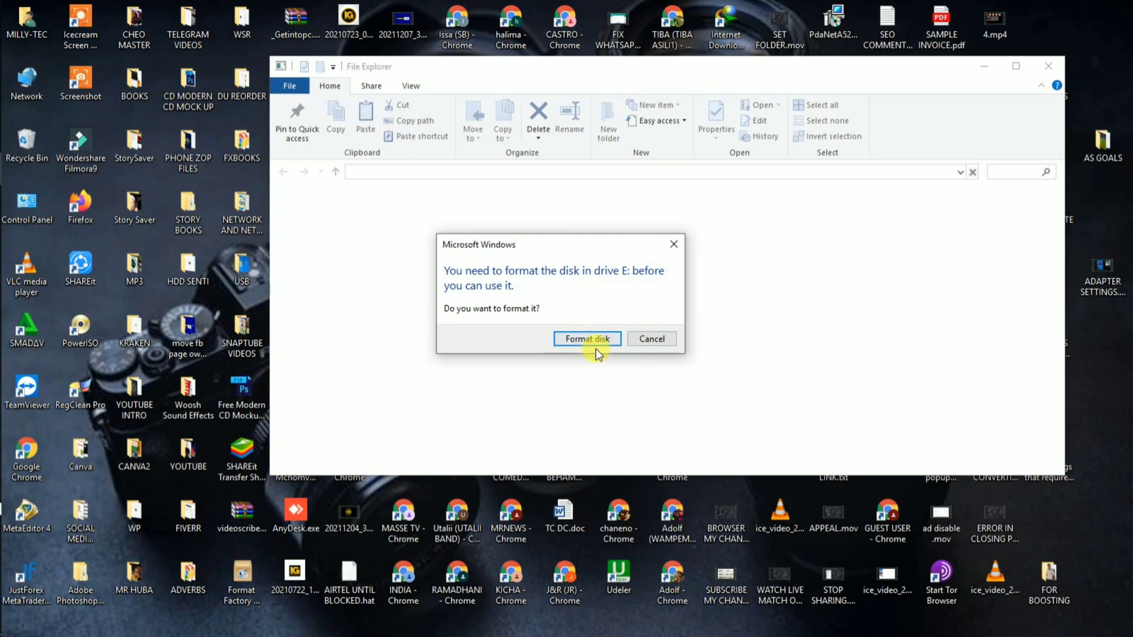
{"action": "left_click", "coordinate": [588, 340]}
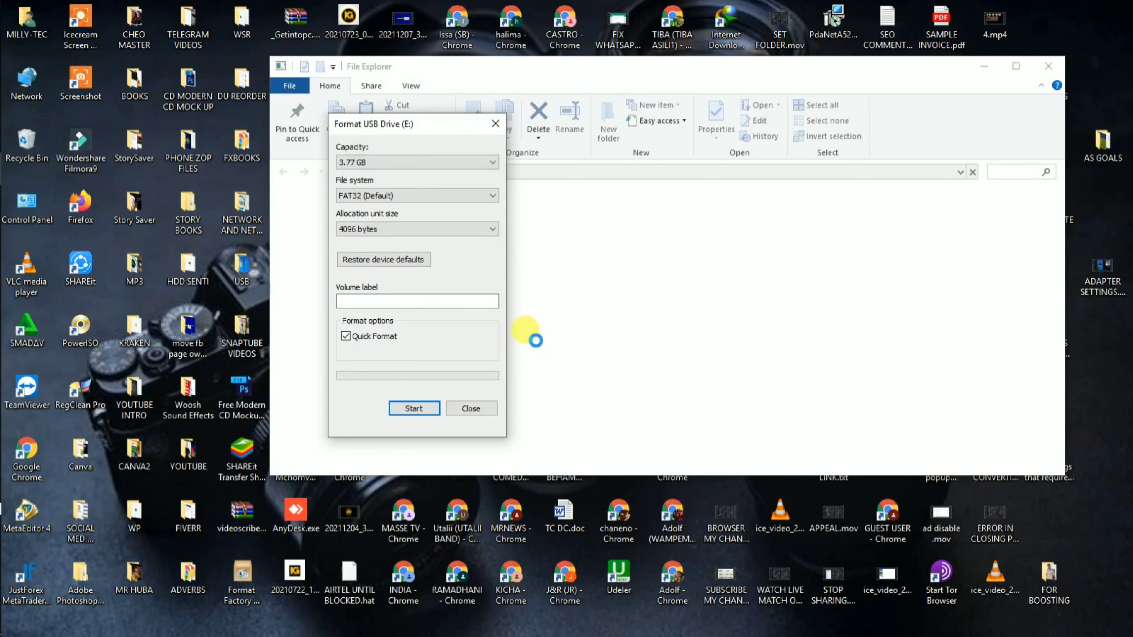
{"action": "left_click", "coordinate": [413, 407]}
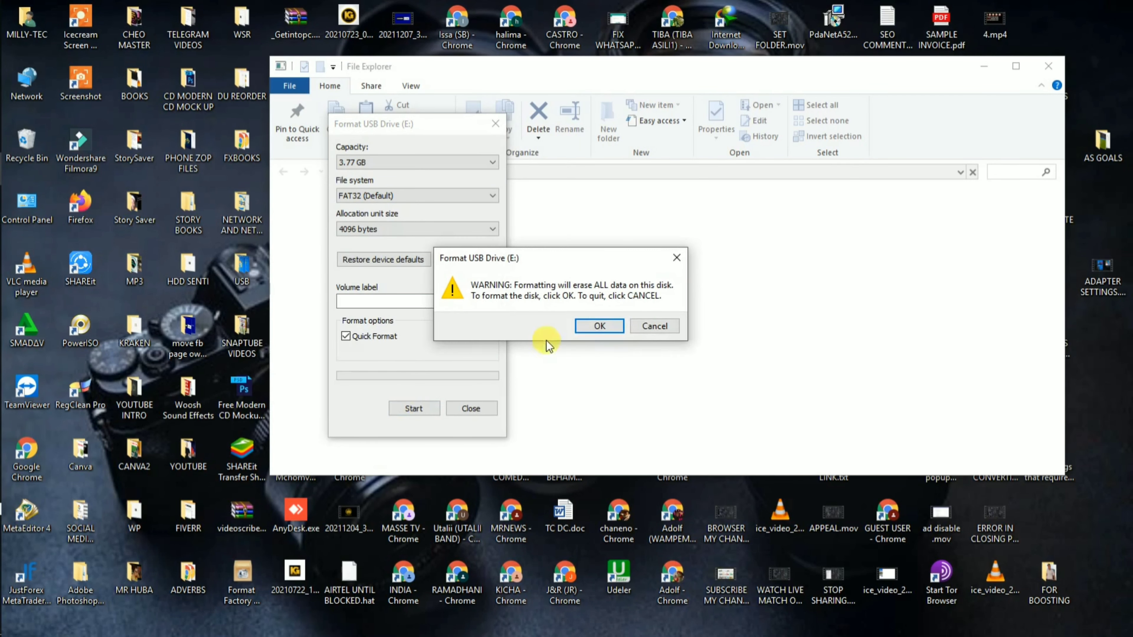
{"action": "left_click", "coordinate": [600, 326]}
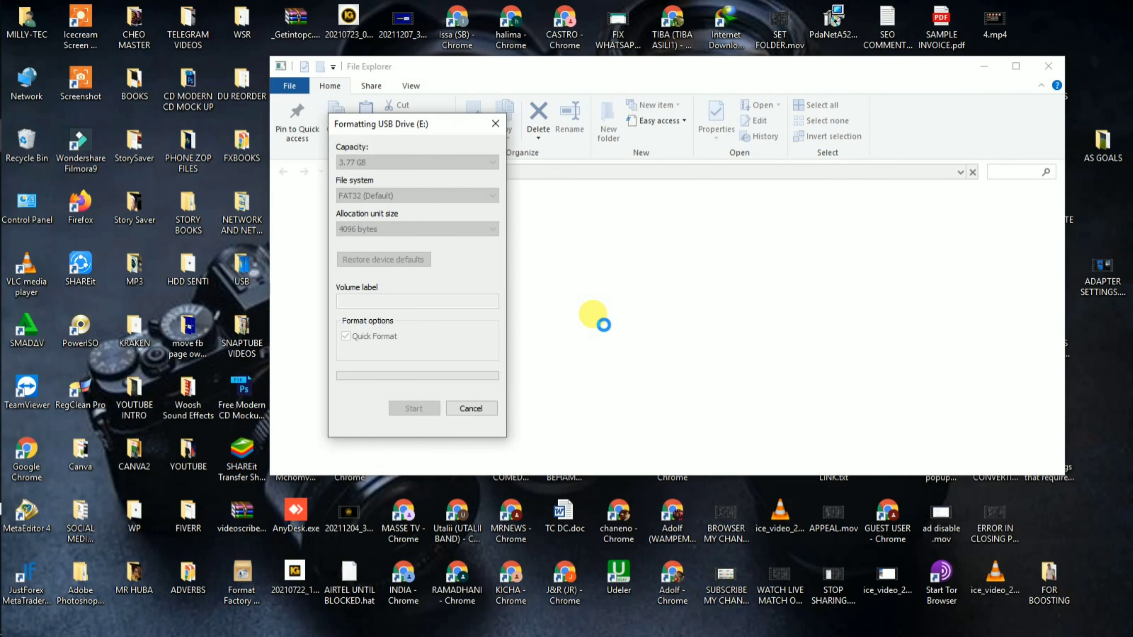
Step: Move the format window aside, retry formatting from the pending drive E: prompt, and dismiss the resulting messages
{"action": "left_click_drag", "start_coordinate": [426, 125], "coordinate": [638, 110]}
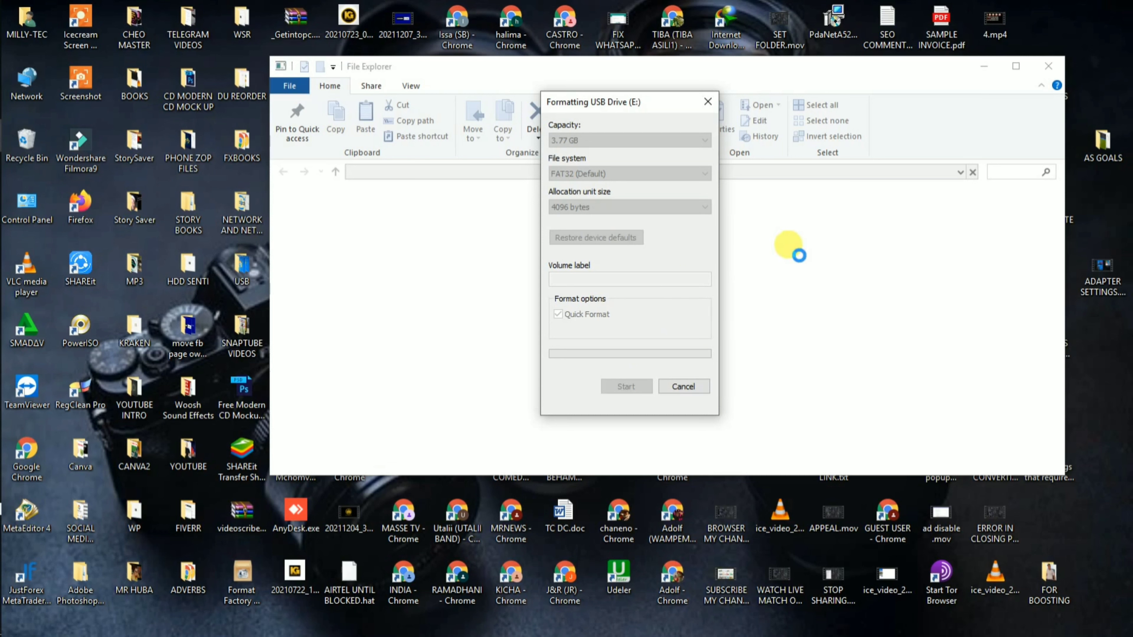
{"action": "mouse_move", "coordinate": [15, 213]}
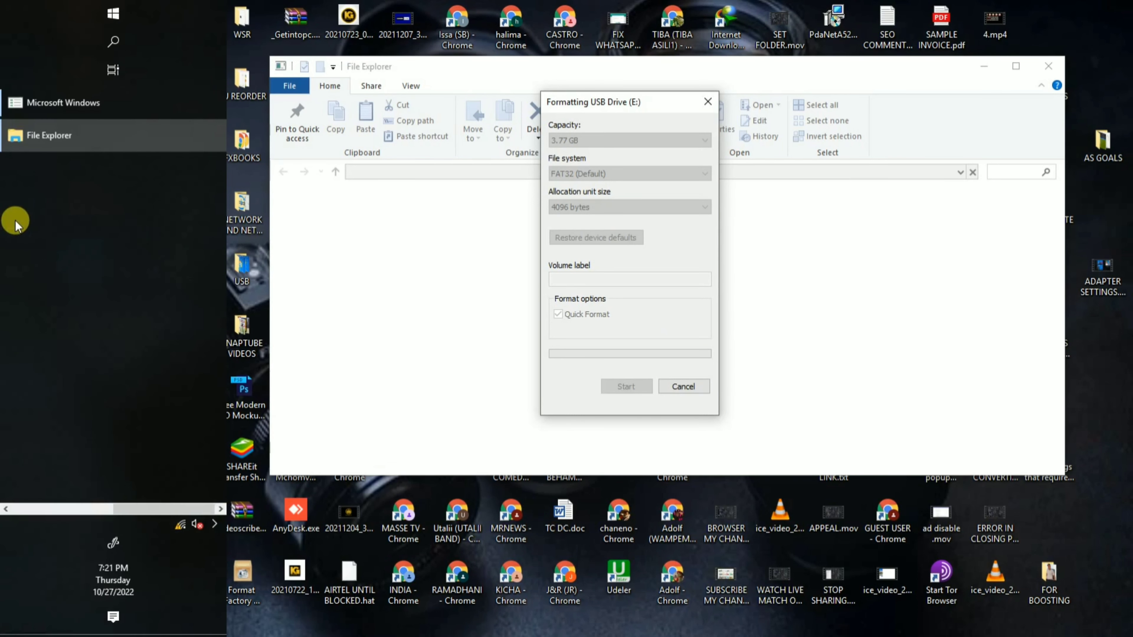
{"action": "left_click", "coordinate": [88, 102]}
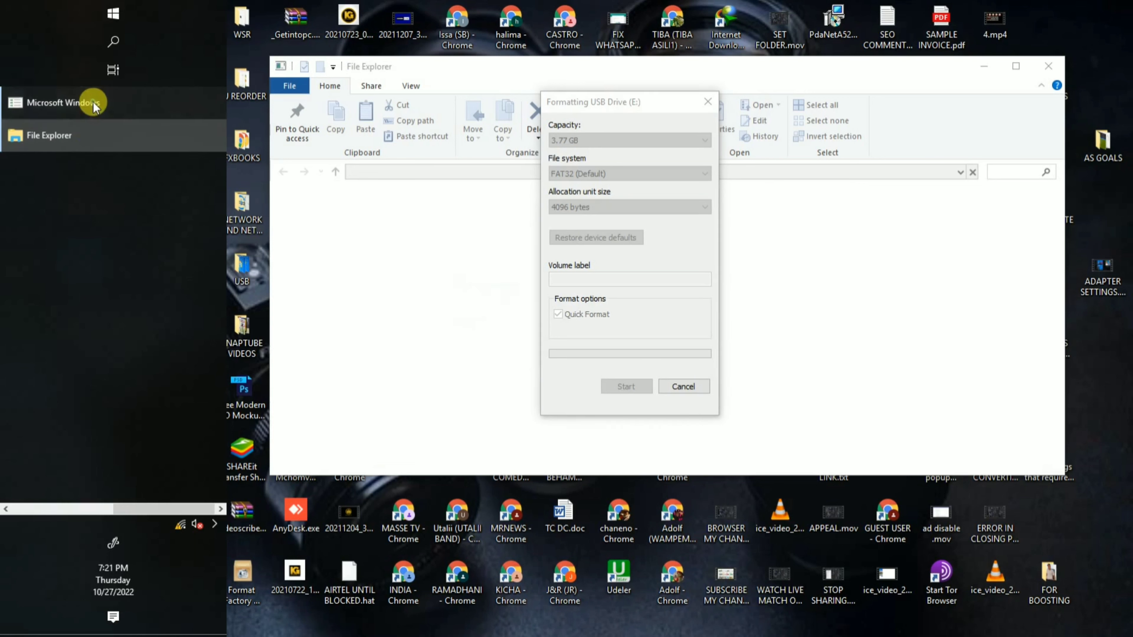
{"action": "left_click", "coordinate": [587, 338]}
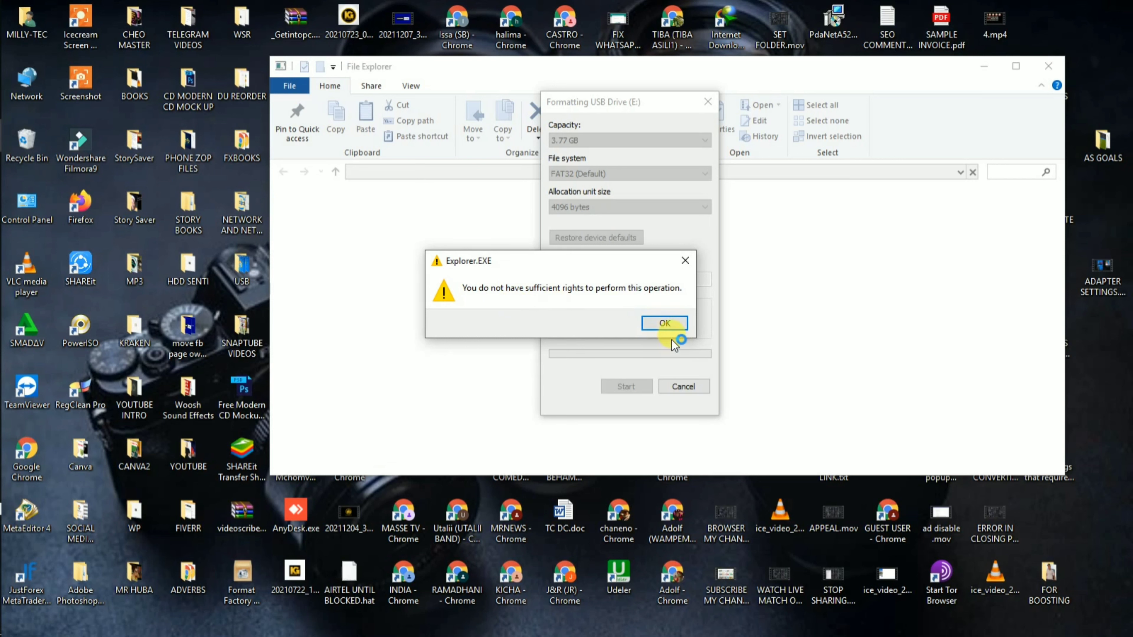
{"action": "left_click", "coordinate": [671, 329]}
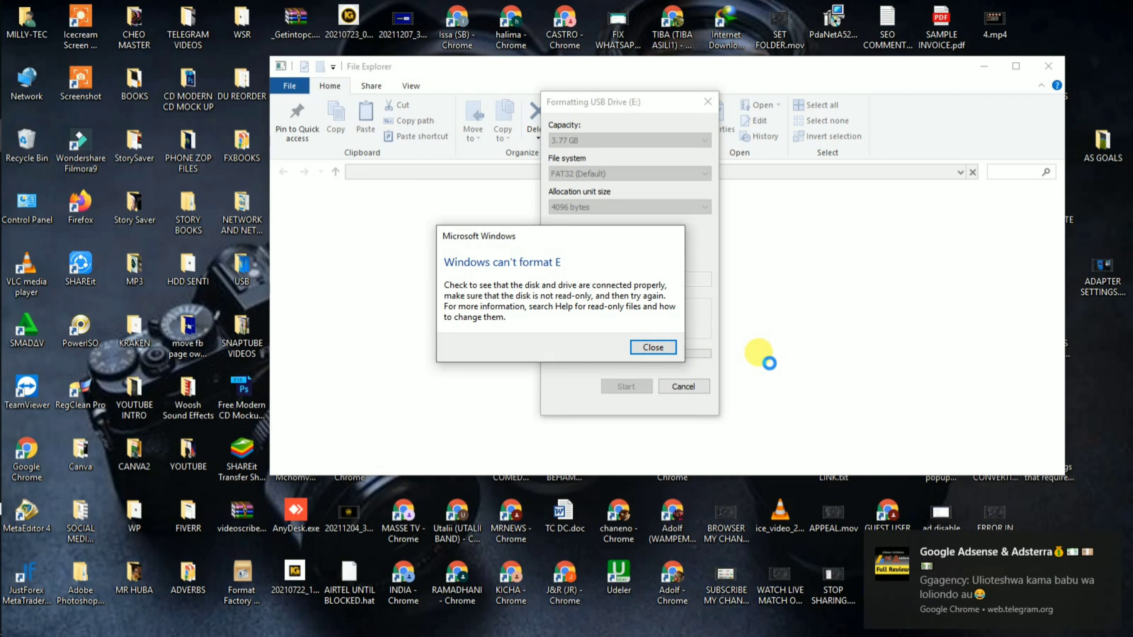
{"action": "left_click", "coordinate": [651, 347]}
Step: Quit the stuck format of drive E:, close its format window, and dismiss the remaining error message
{"action": "key", "text": "super"}
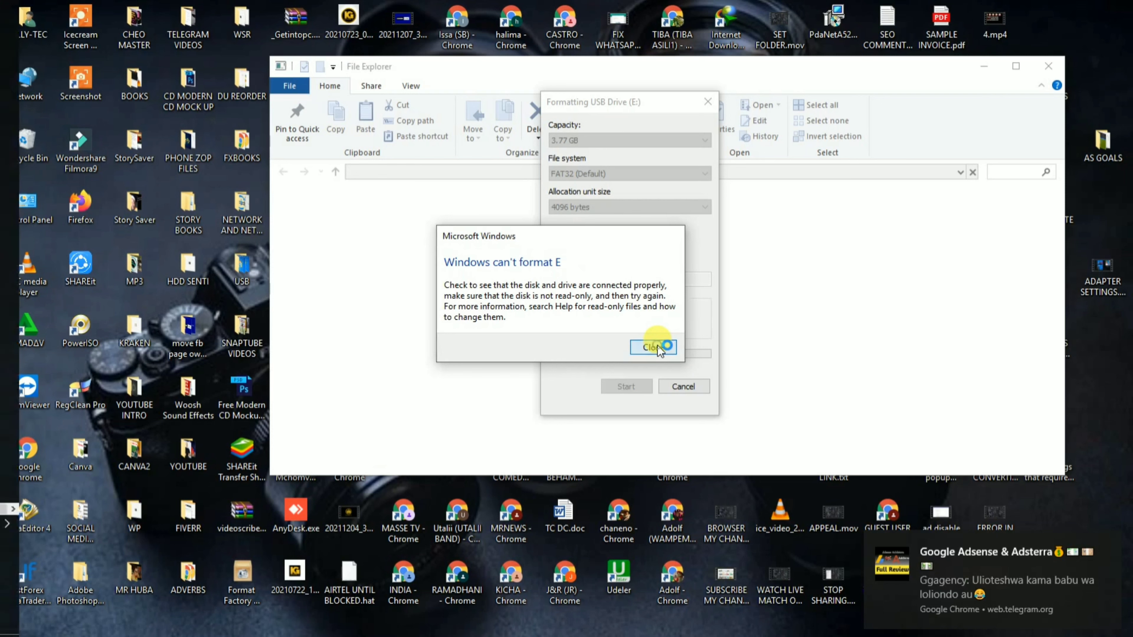
{"action": "key", "text": "Escape"}
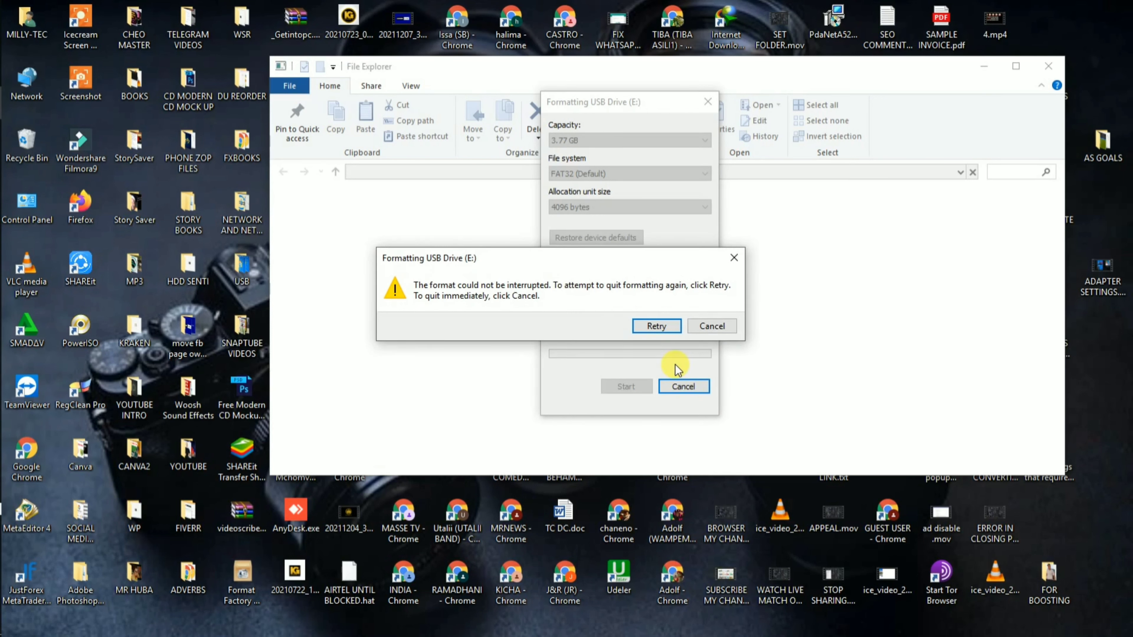
{"action": "left_click", "coordinate": [704, 328]}
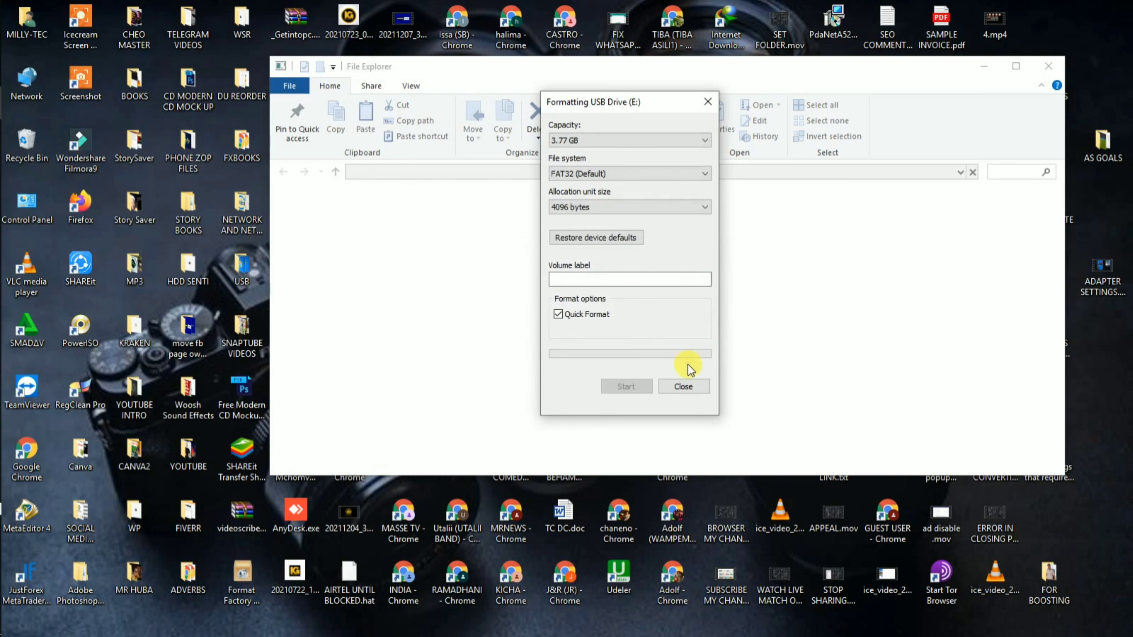
{"action": "left_click", "coordinate": [684, 386]}
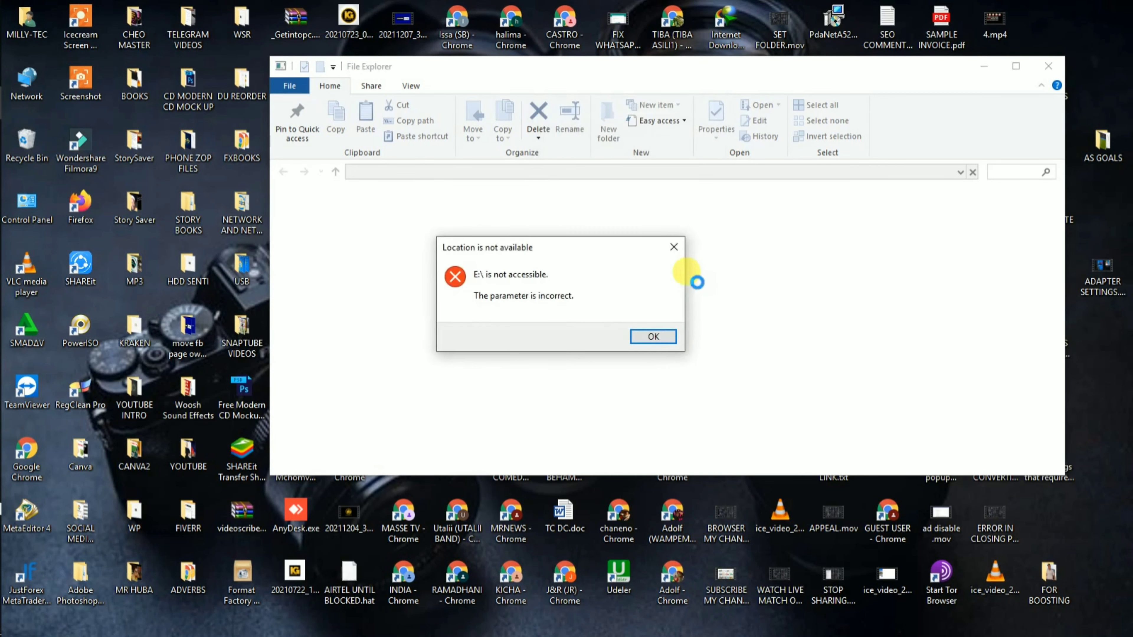
{"action": "left_click", "coordinate": [659, 338]}
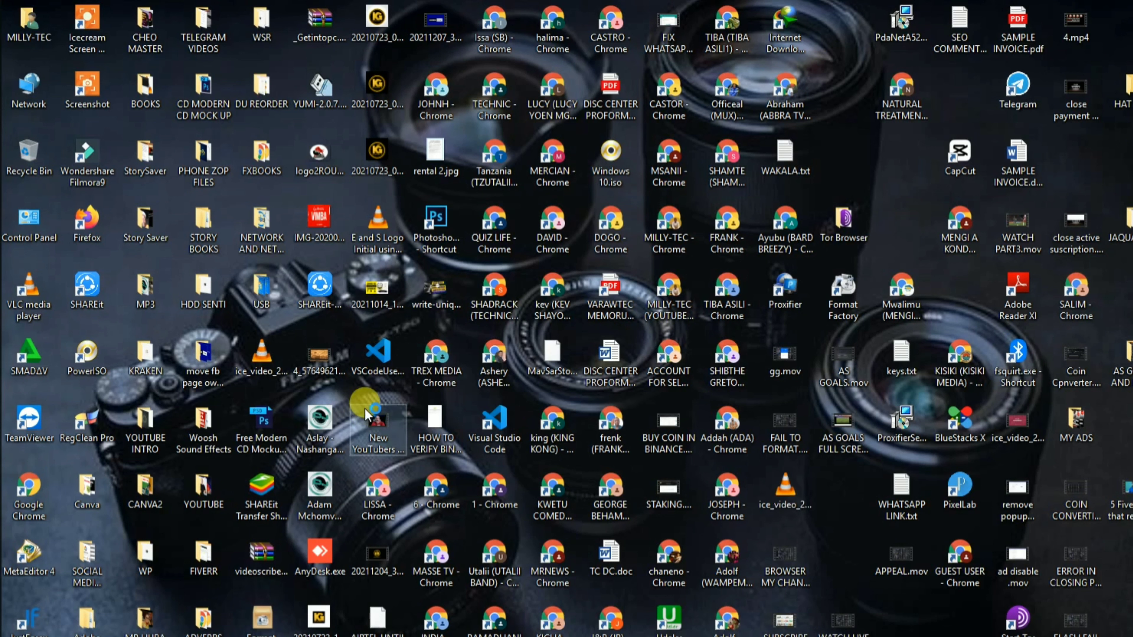
Step: Open an administrator Command Prompt by running CMD, and start diskpart in it
{"action": "key", "text": "super+r"}
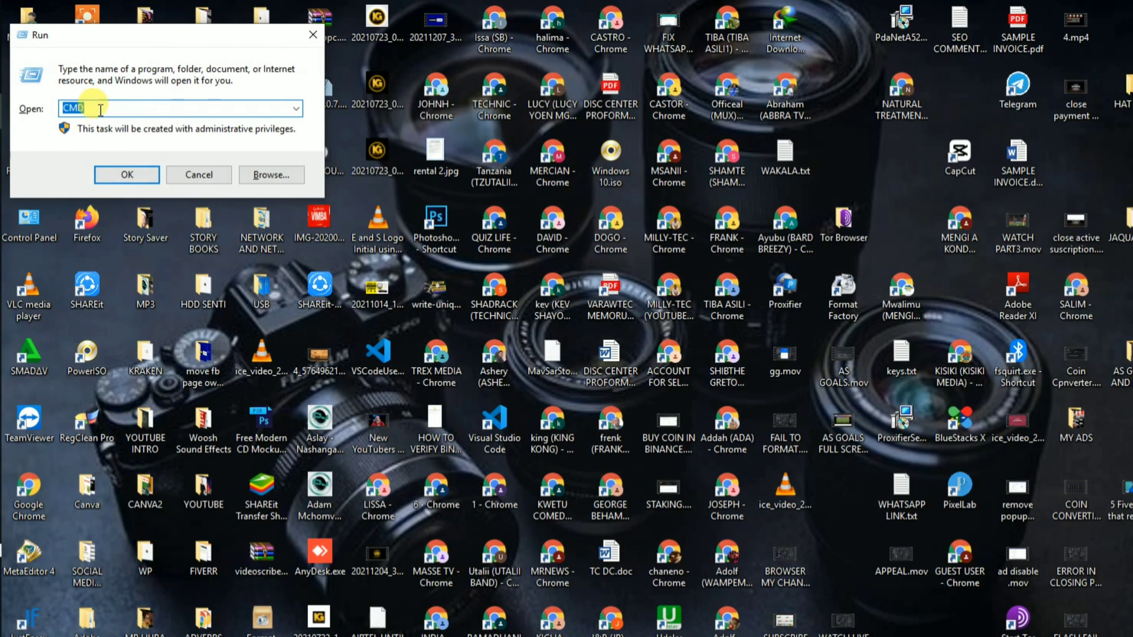
{"action": "left_click", "coordinate": [100, 110]}
{"action": "left_click", "coordinate": [133, 176]}
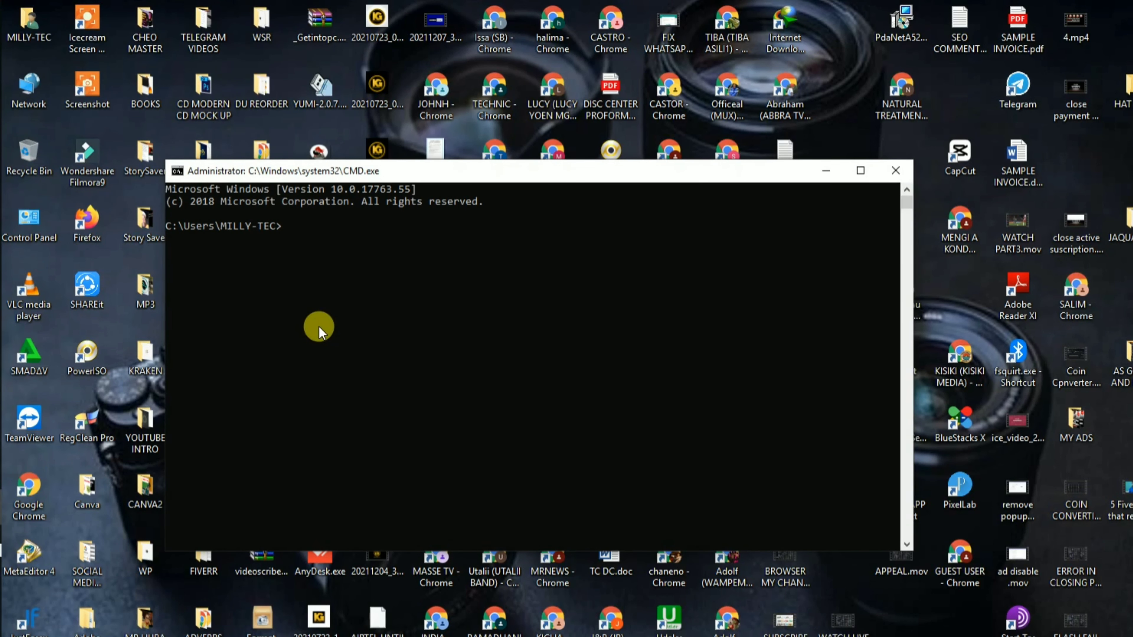
{"action": "type", "text": "diskpart"}
{"action": "key", "text": "Return"}
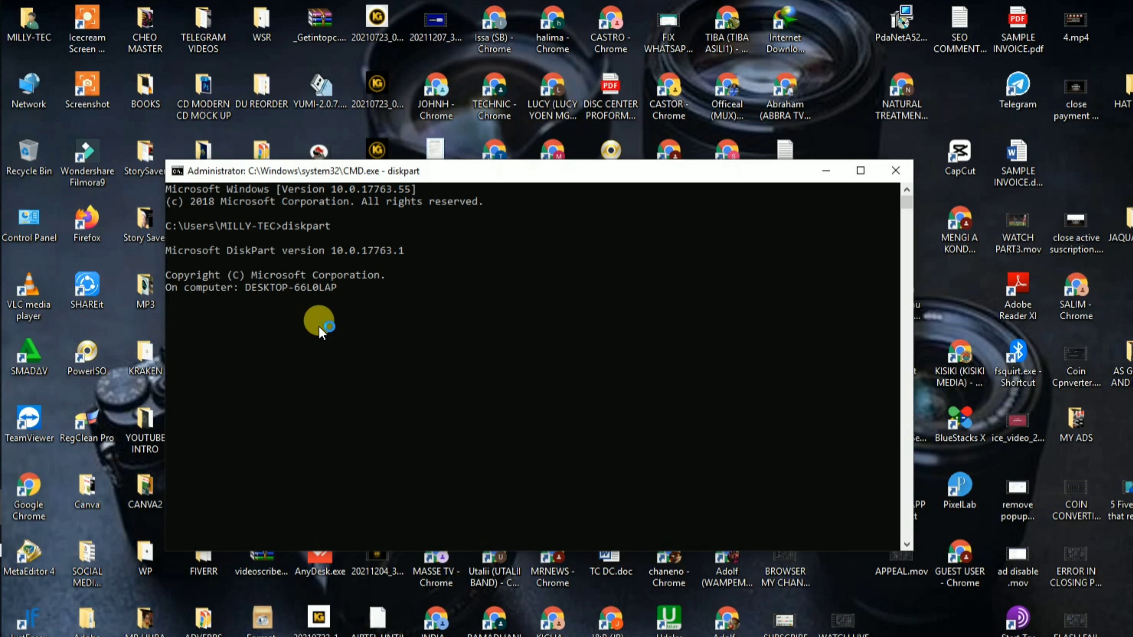
Step: List the available disks in diskpart and select disk 1
{"action": "type", "text": "list disk"}
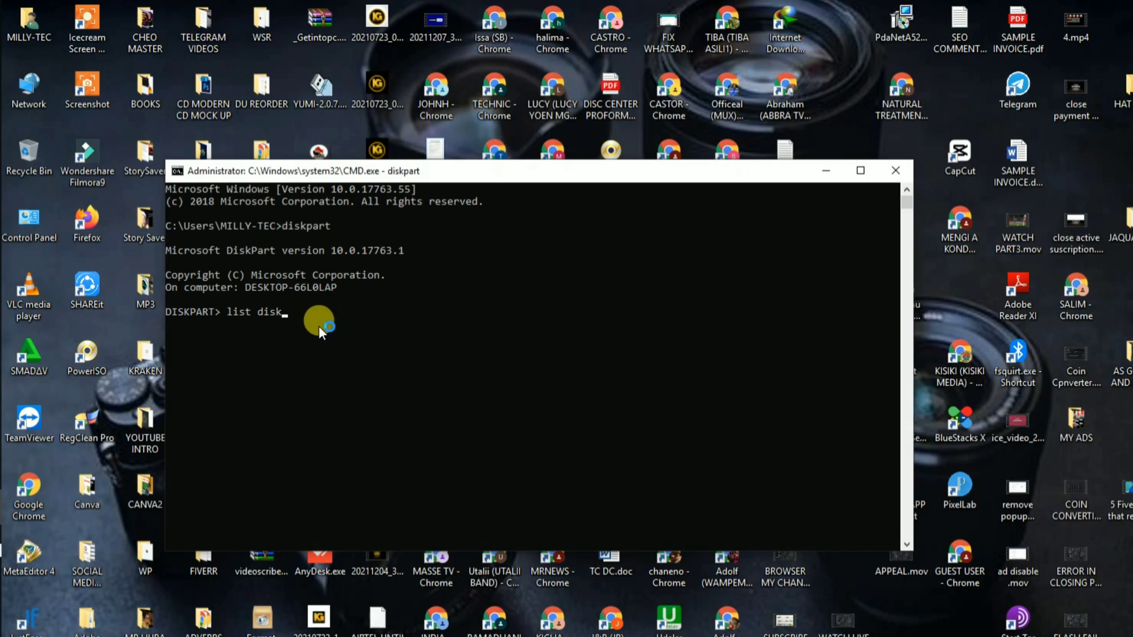
{"action": "key", "text": "Return"}
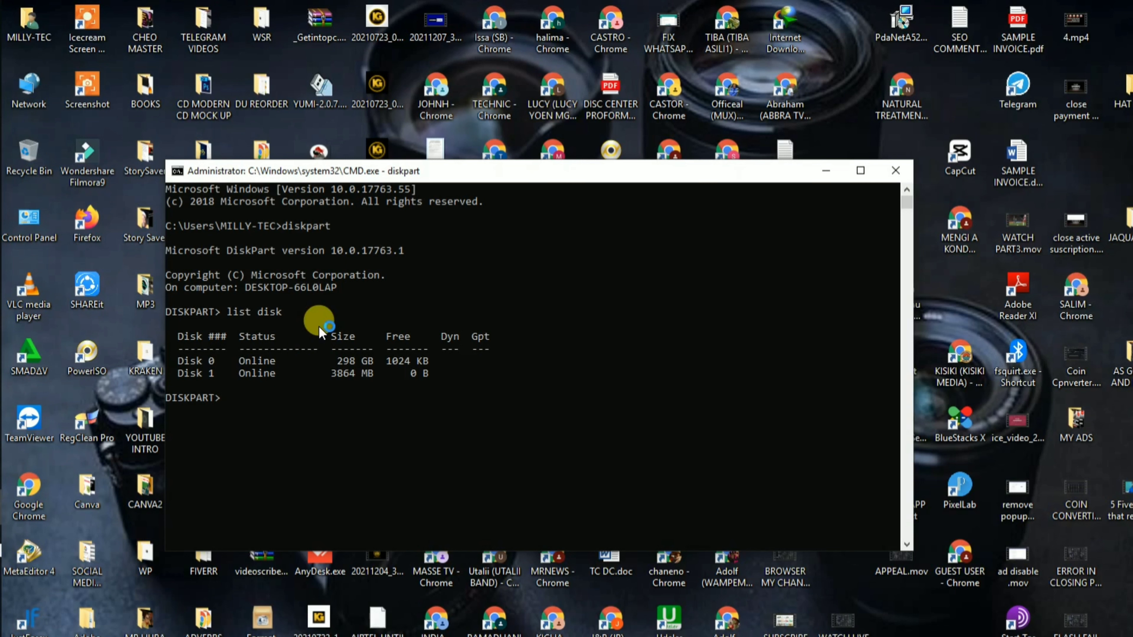
{"action": "left_click", "coordinate": [318, 325]}
{"action": "type", "text": "select disk 1"}
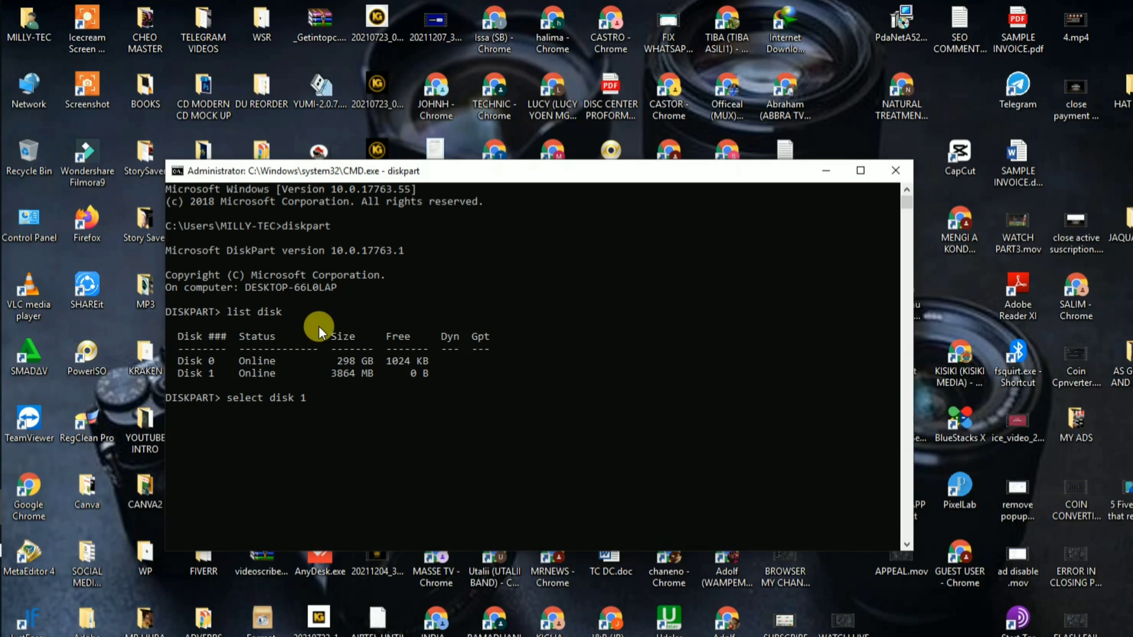
{"action": "key", "text": "Return"}
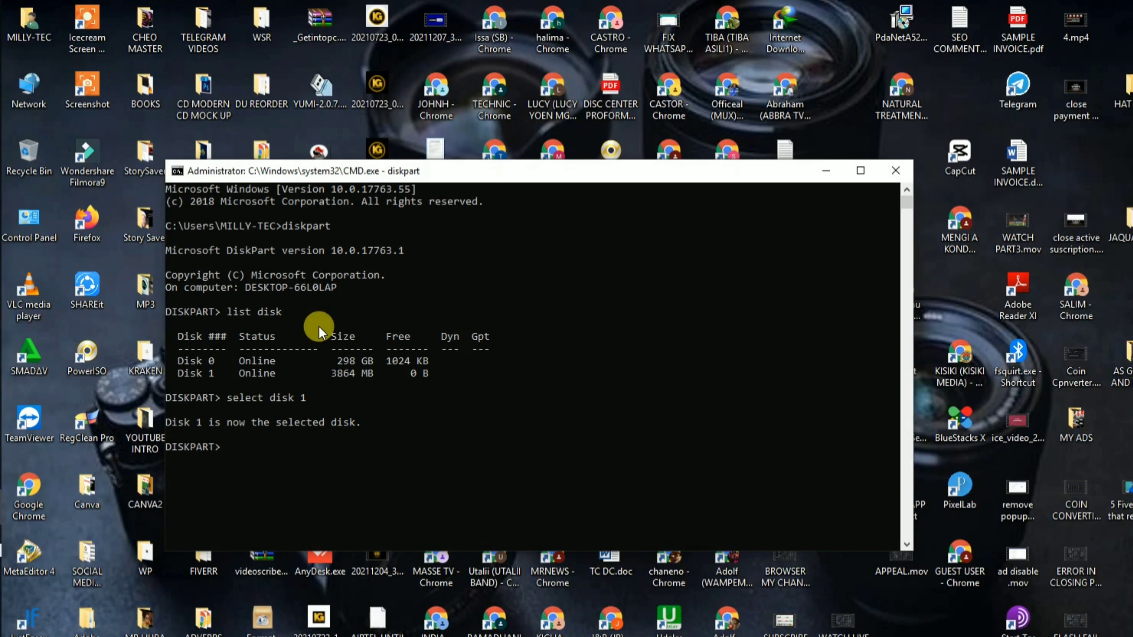
Step: Clear the read-only attribute of the selected disk with "attribute disk clear readonly" and erase the disk with "clean"
{"action": "type", "text": "attribute disk cle"}
{"action": "type", "text": "a"}
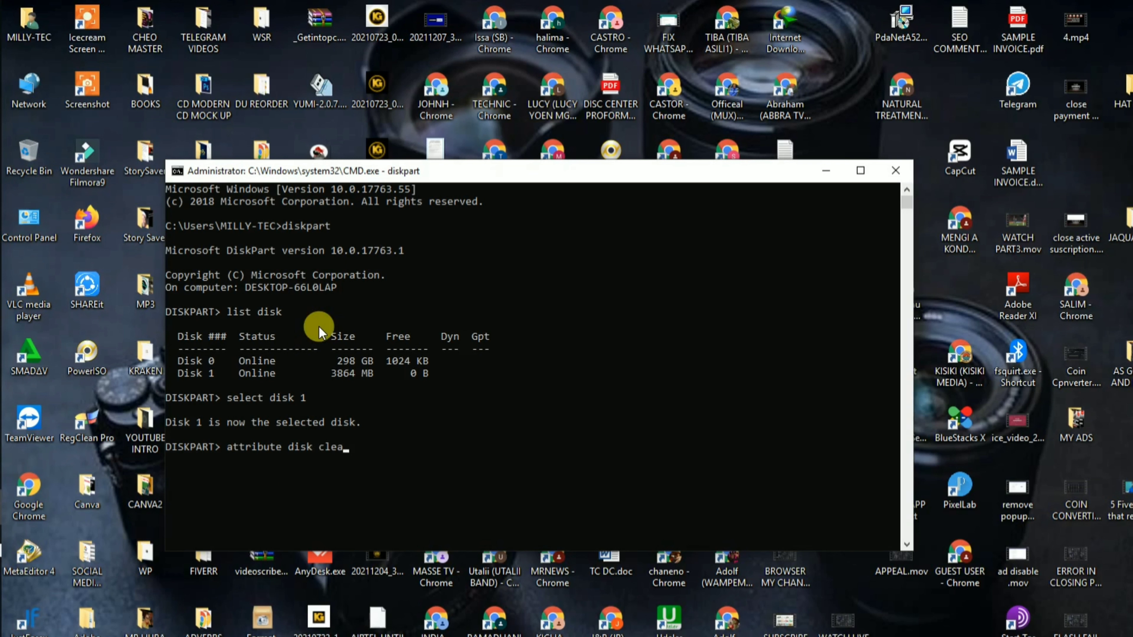
{"action": "type", "text": "r readonly"}
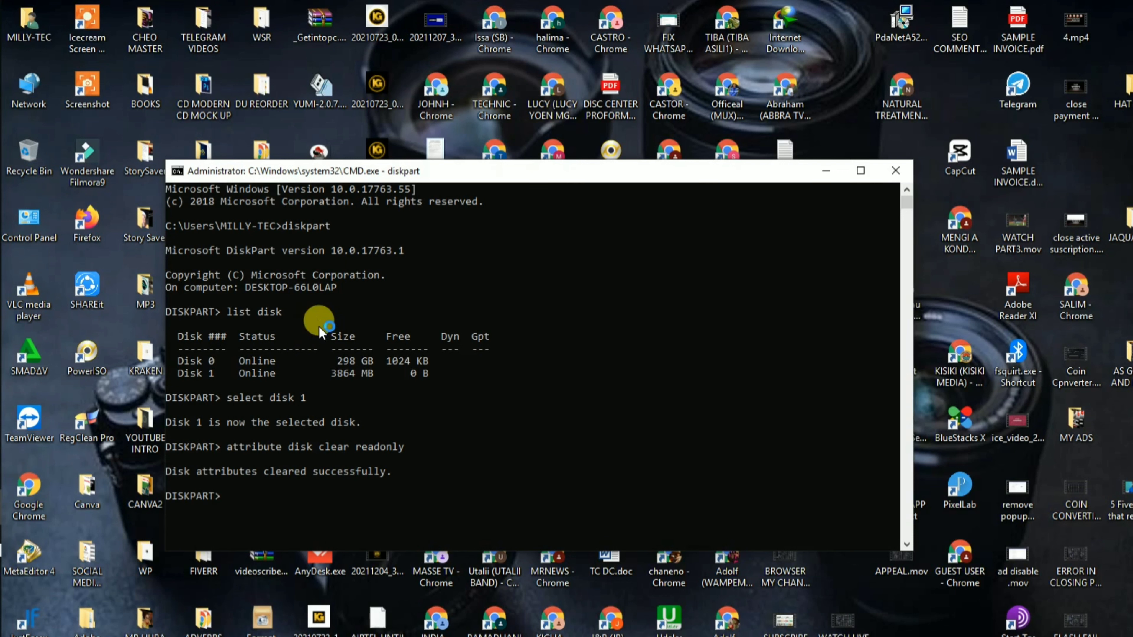
{"action": "left_click", "coordinate": [859, 172]}
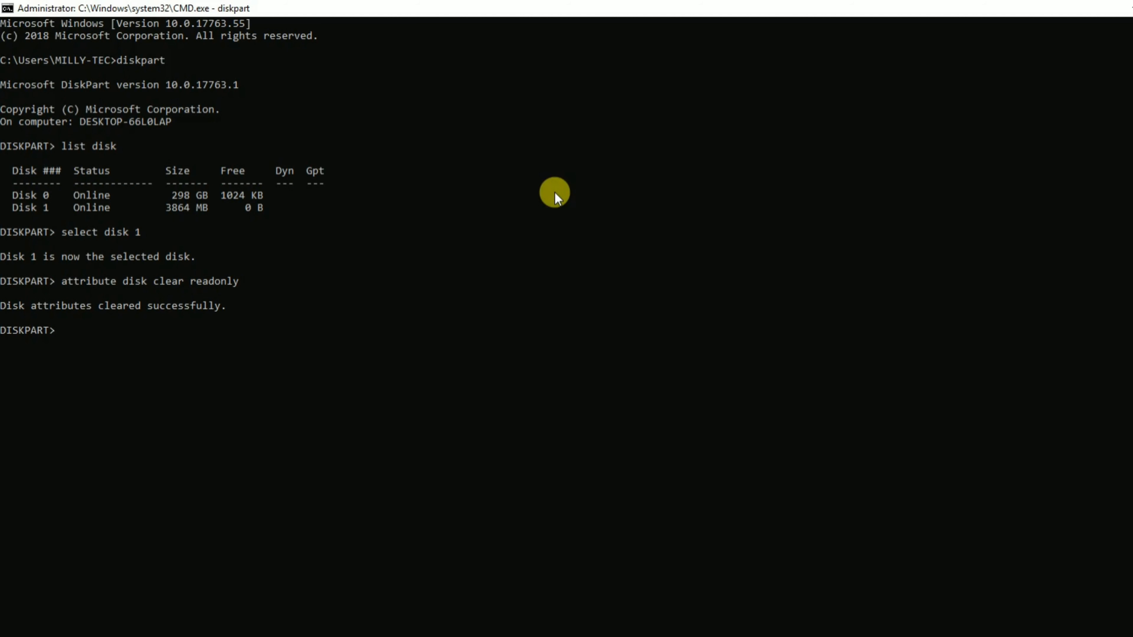
{"action": "type", "text": "clean"}
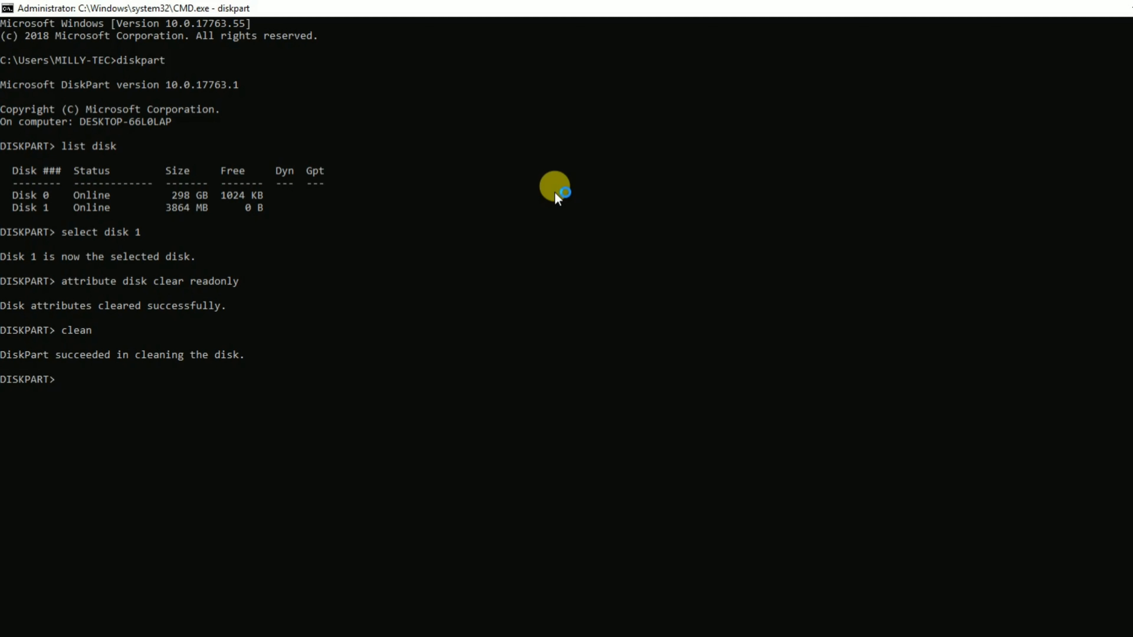
Step: Enter the "create partition" command for the cleaned disk
{"action": "type", "text": "create partit"}
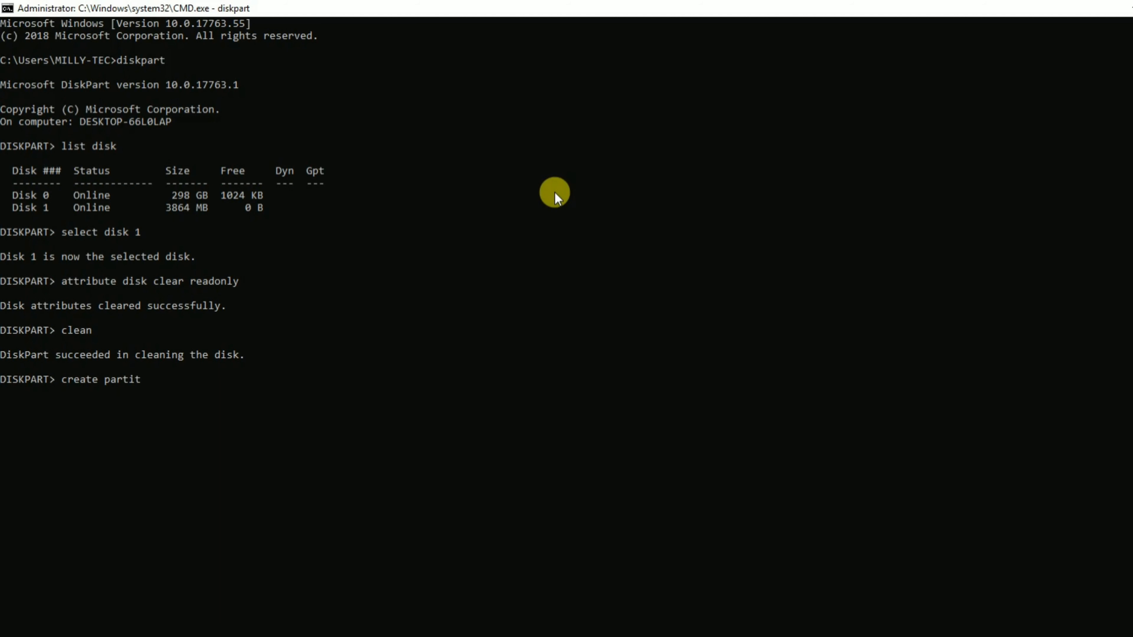
{"action": "type", "text": "ion"}
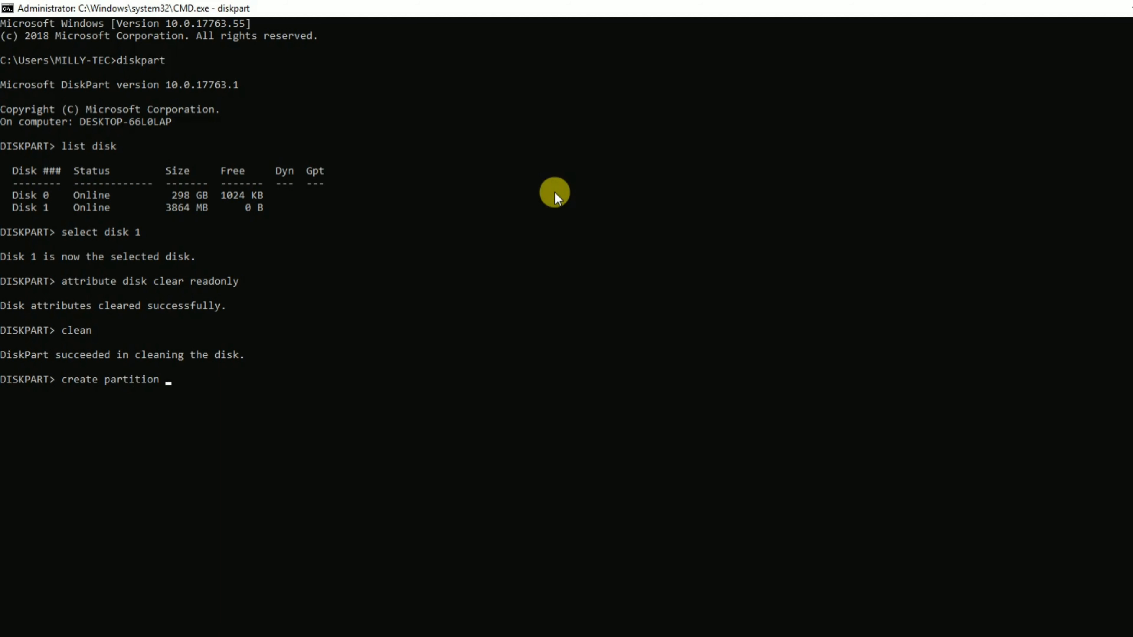